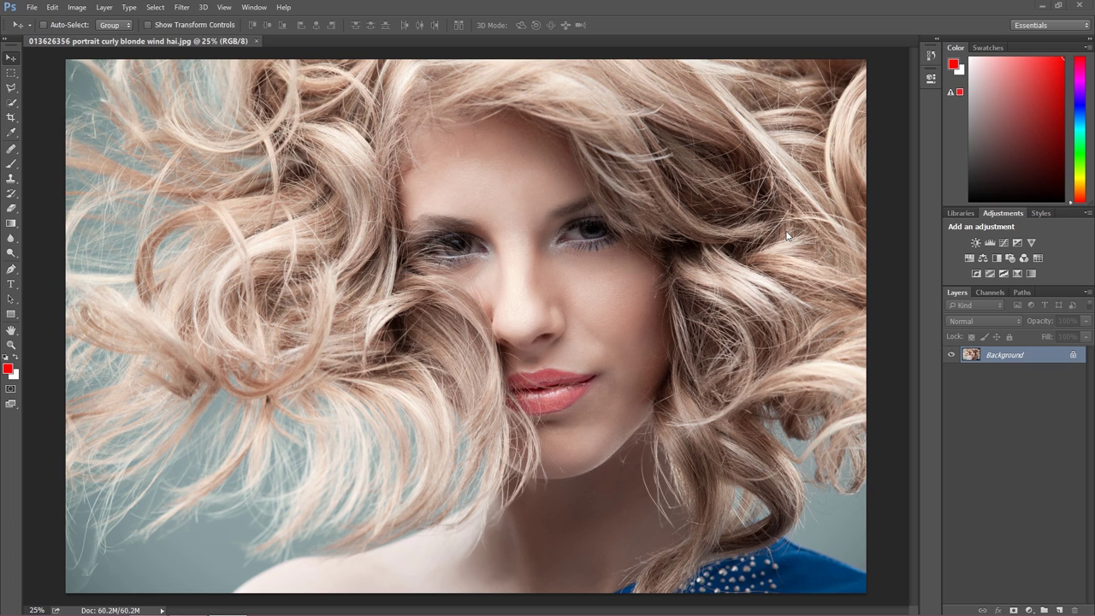
# - Duplicate the Background layer as a new layer named 'rozmycie'
pyautogui.rightClick(1009, 357)
pyautogui.click(1001, 381)
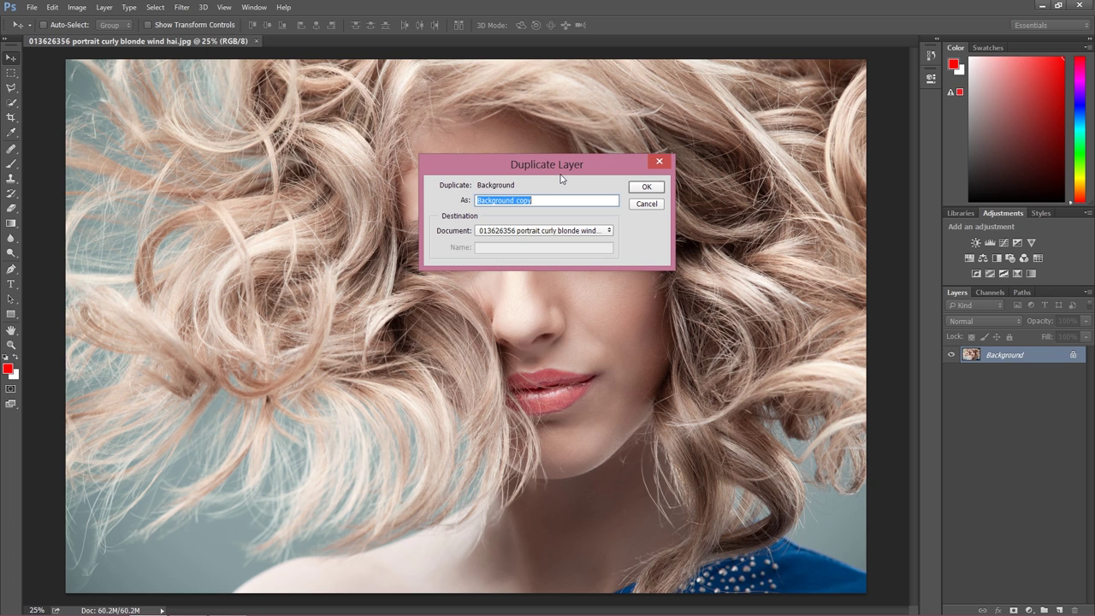
pyautogui.write('rozmycie')
pyautogui.click(646, 187)
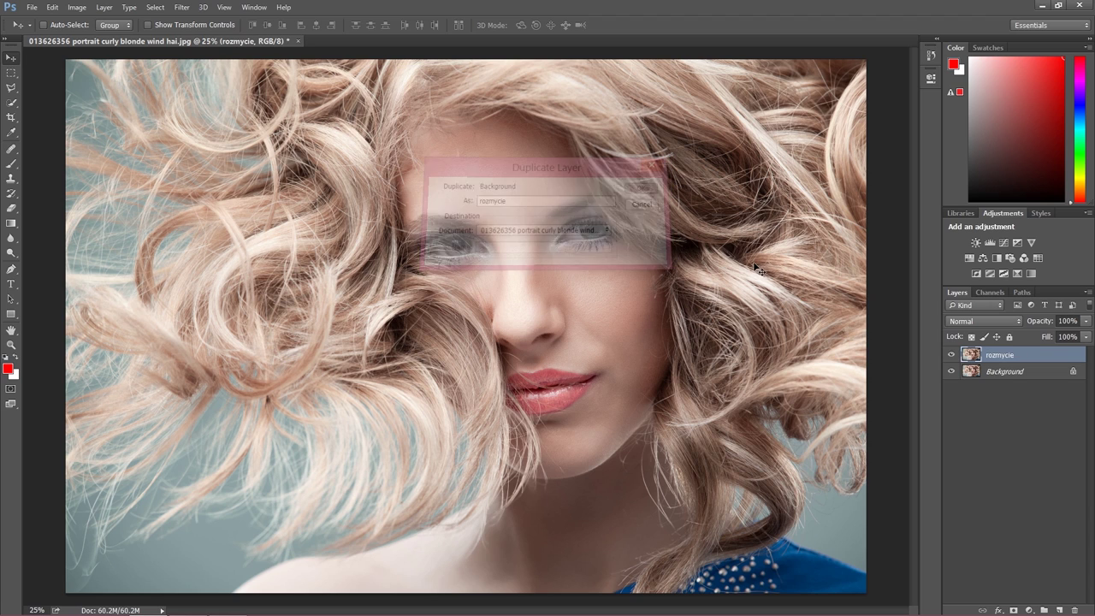
# - Duplicate Background again as 'high pass' and move it to the top of the stack
pyautogui.click(994, 374)
pyautogui.rightClick(995, 373)
pyautogui.click(988, 395)
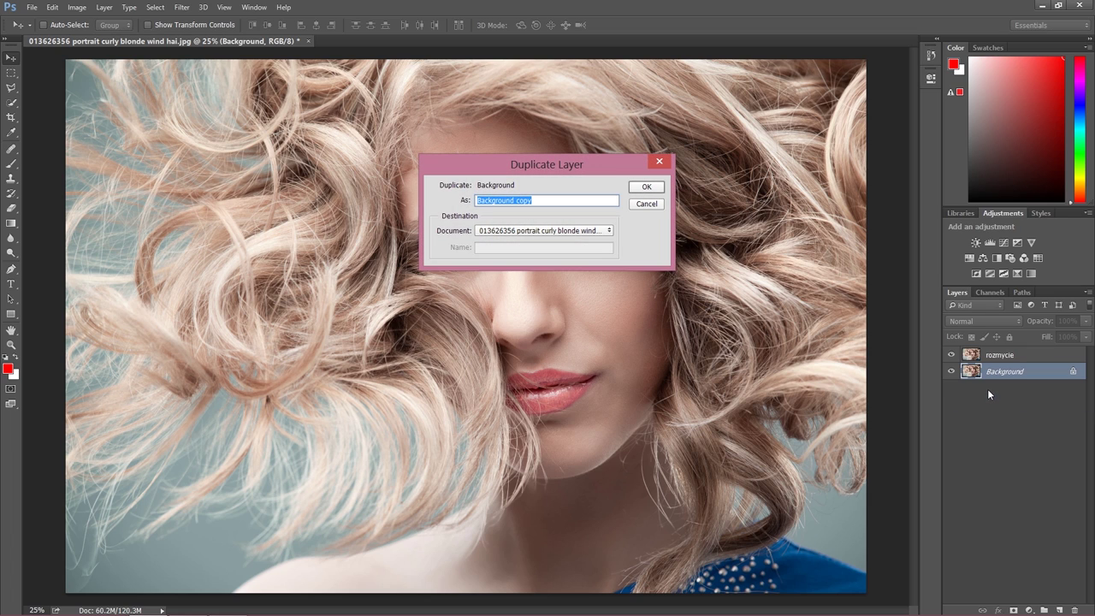
pyautogui.write('high ')
pyautogui.write('pass')
pyautogui.click(655, 188)
pyautogui.moveTo(1016, 369); pyautogui.dragTo(1013, 354)
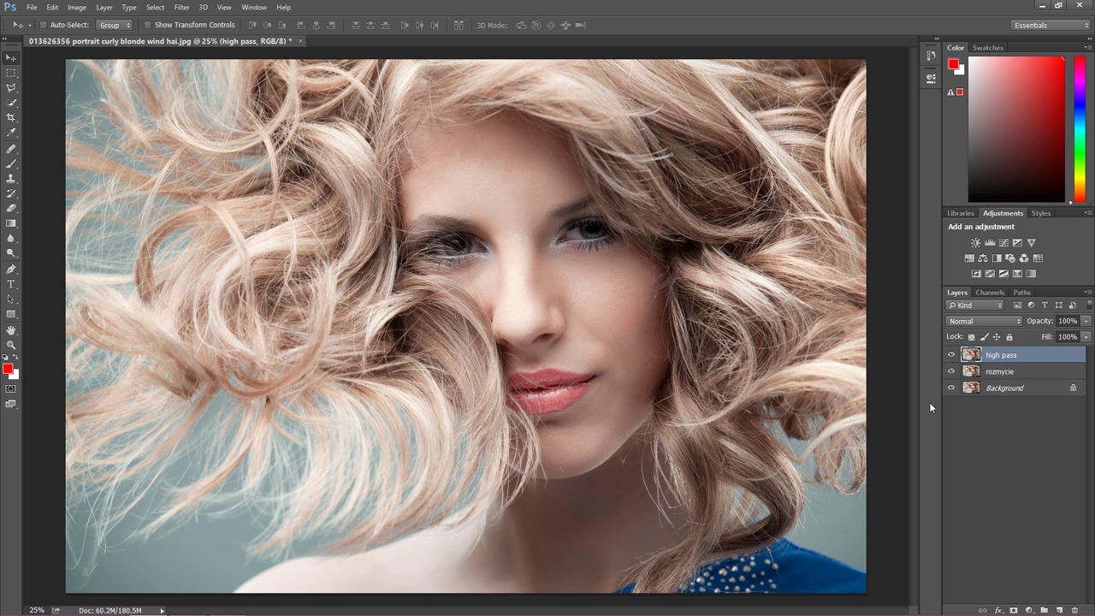
# - Hide the high pass layer, leaving rozmycie visible
pyautogui.click(952, 372)
pyautogui.click(952, 371)
pyautogui.click(992, 372)
# - Apply a Gaussian Blur with a 10-pixel radius to the rozmycie layer
pyautogui.click(951, 354)
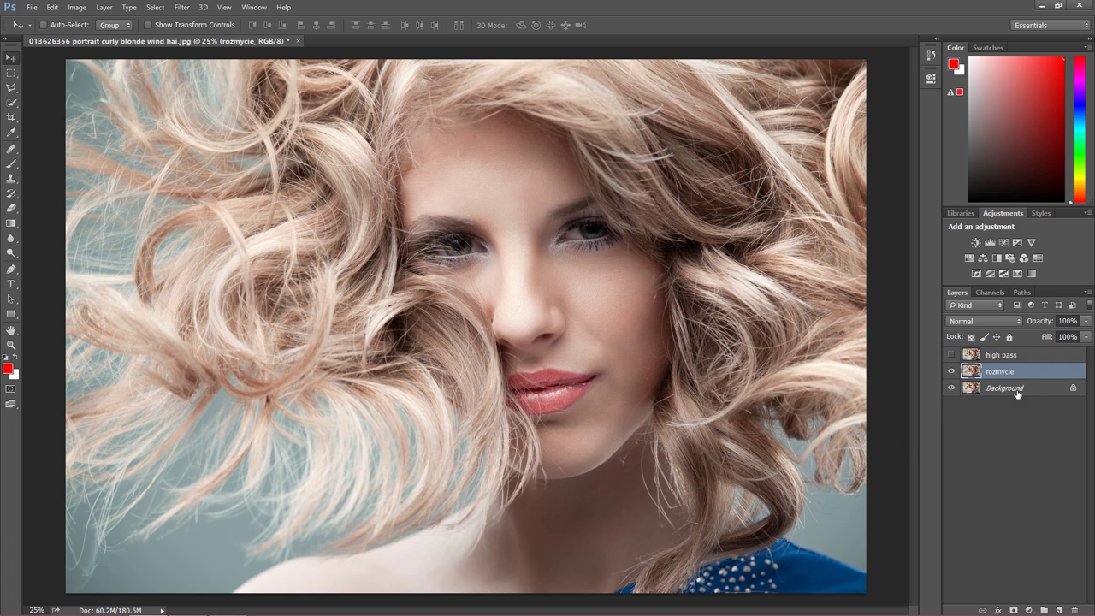
pyautogui.click(180, 10)
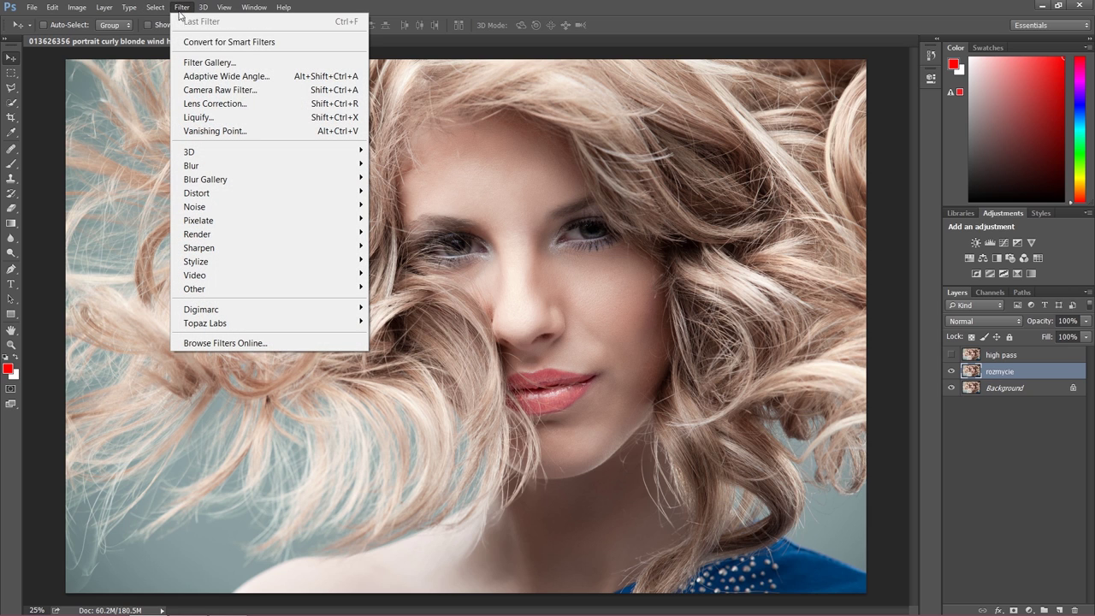
pyautogui.moveTo(257, 165)
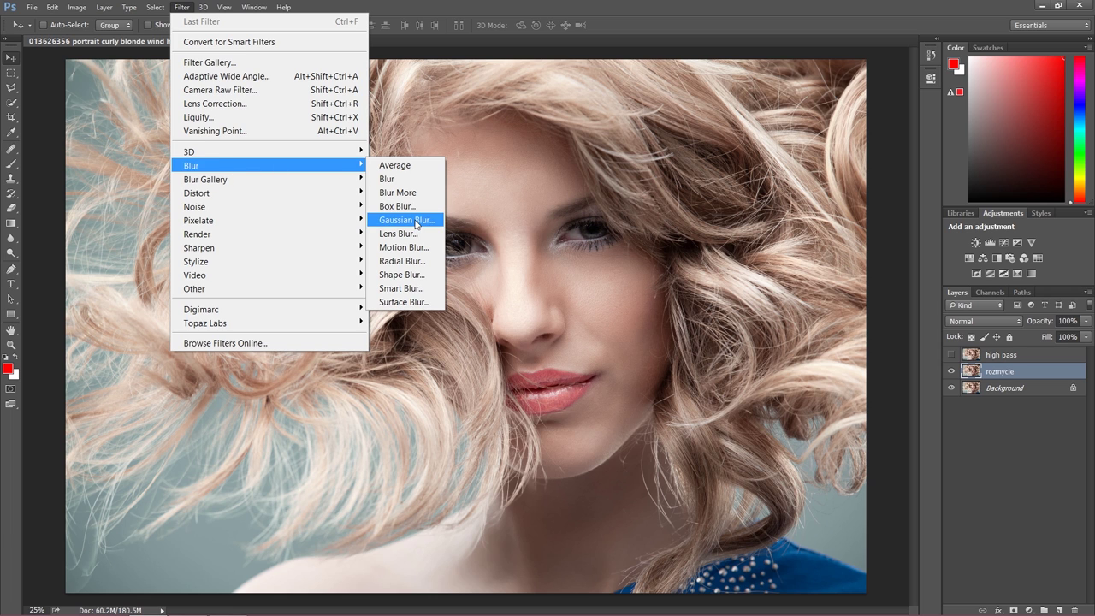
pyautogui.click(416, 225)
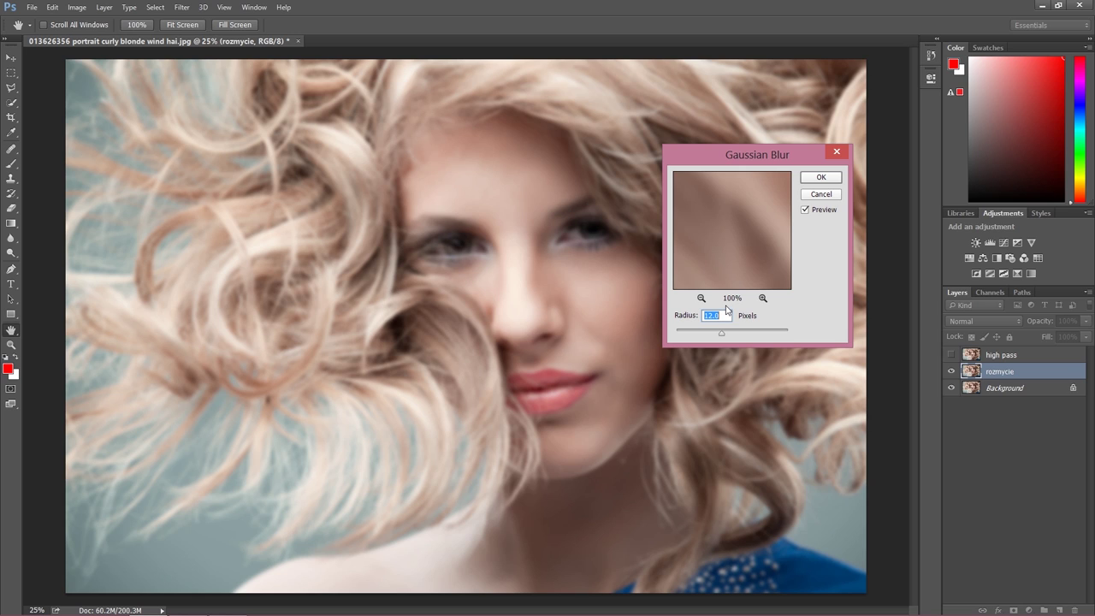
pyautogui.write('10')
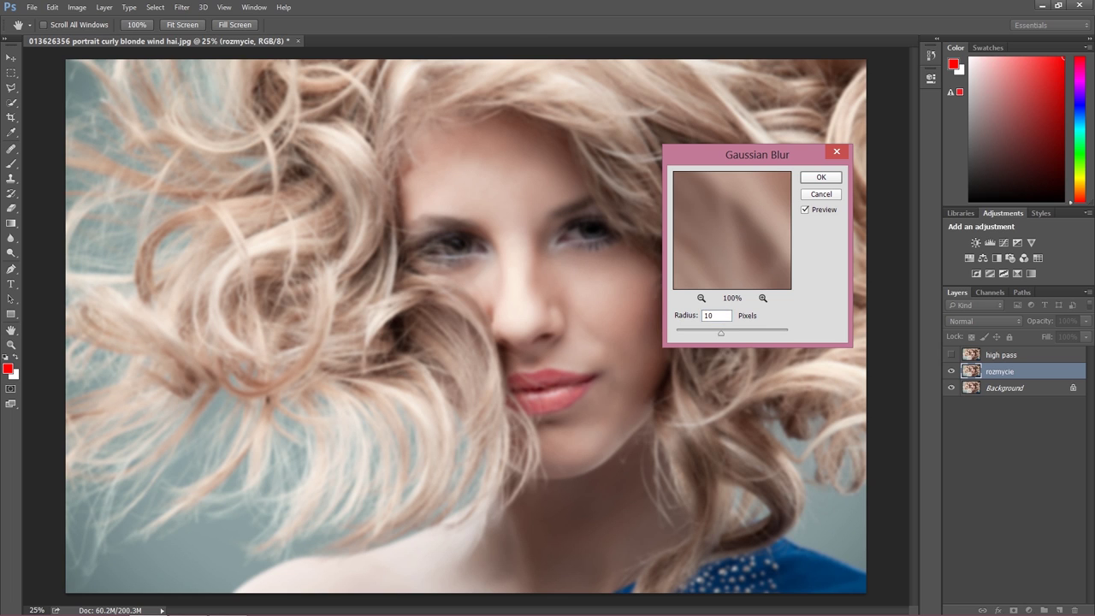
pyautogui.press('Return')
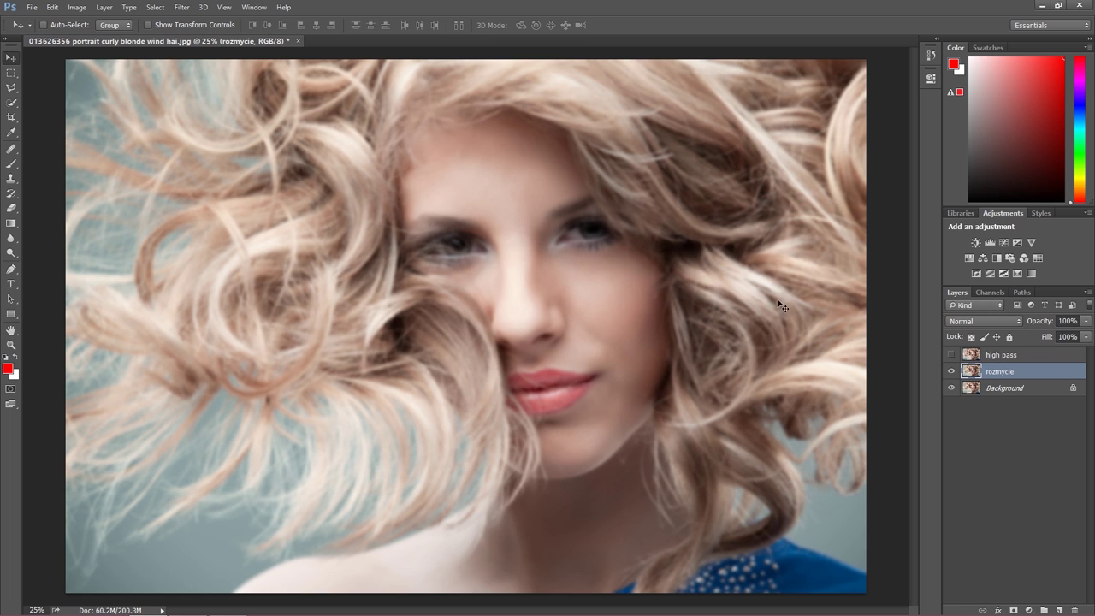
# - Show the high pass layer and apply a High Pass filter with a 10-pixel radius
pyautogui.click(990, 355)
pyautogui.click(951, 355)
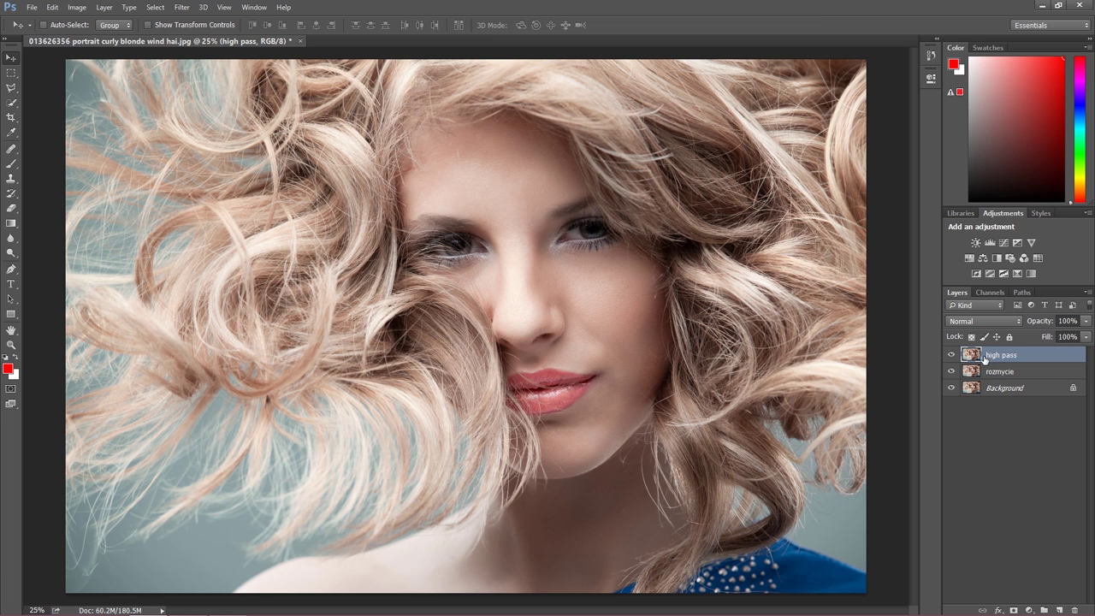
pyautogui.click(182, 8)
pyautogui.moveTo(205, 288)
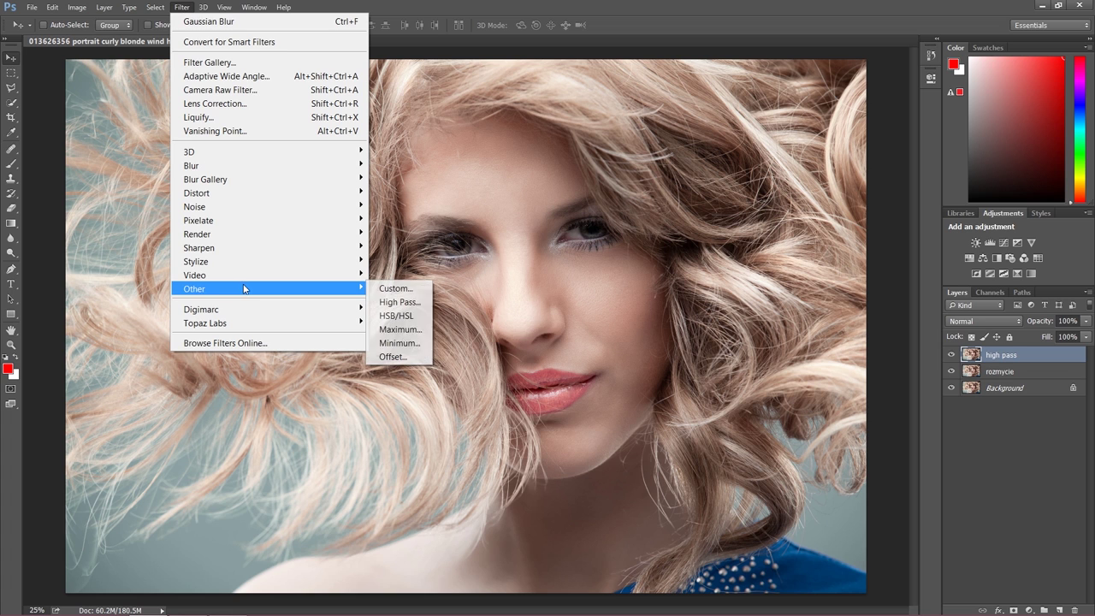
pyautogui.click(411, 308)
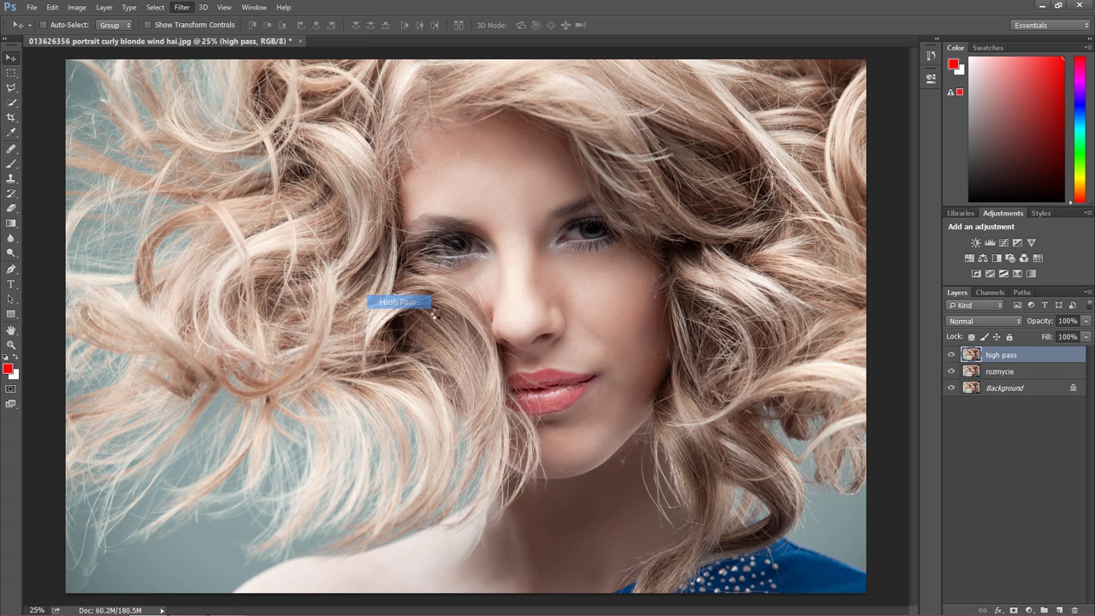
pyautogui.write('10')
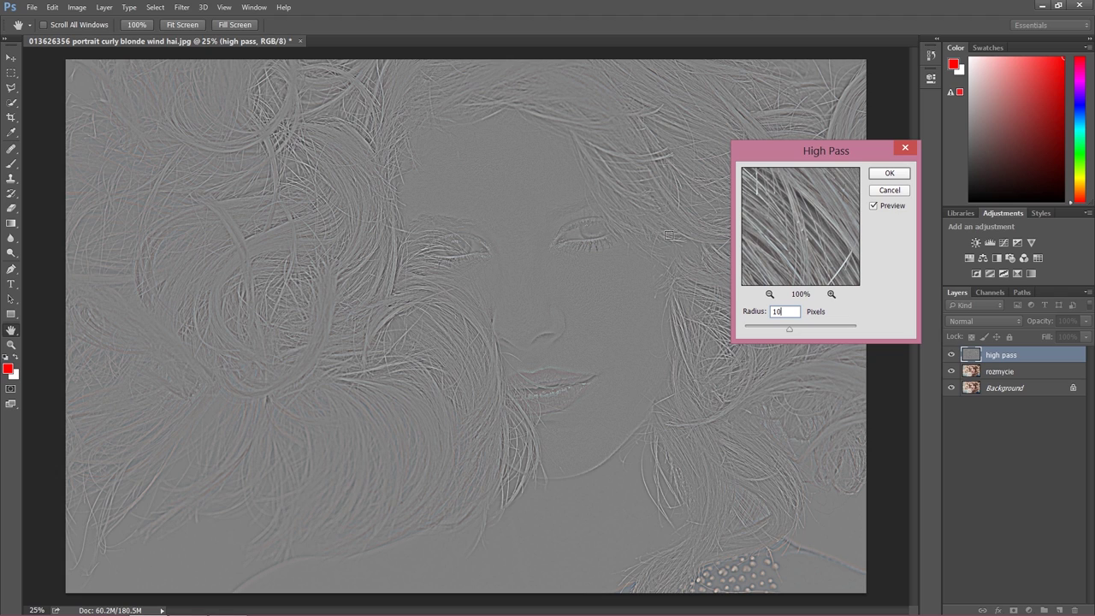
pyautogui.click(902, 176)
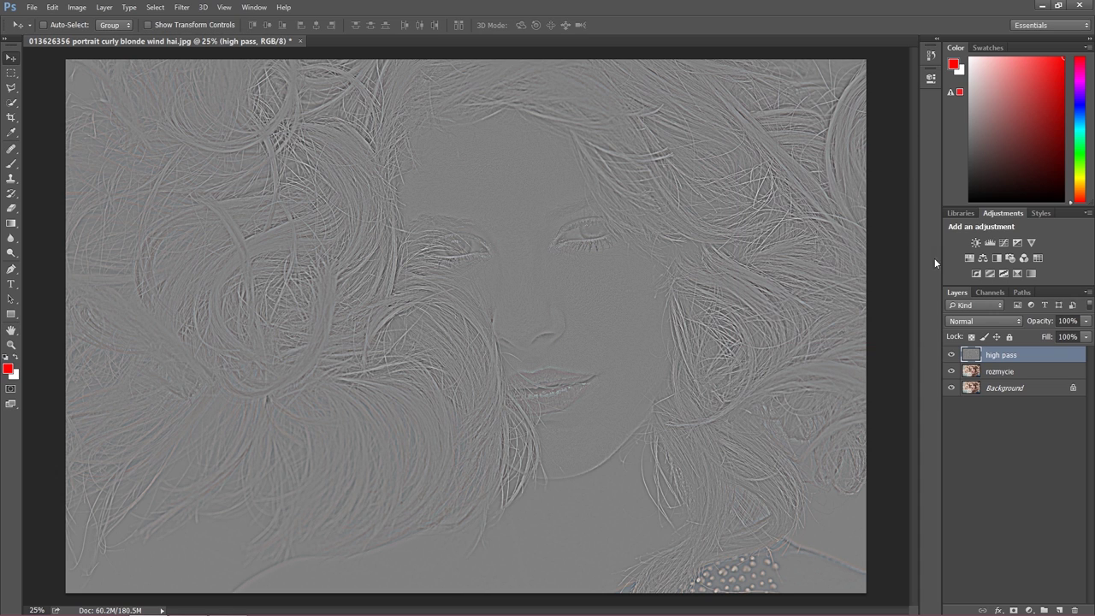
pyautogui.click(982, 323)
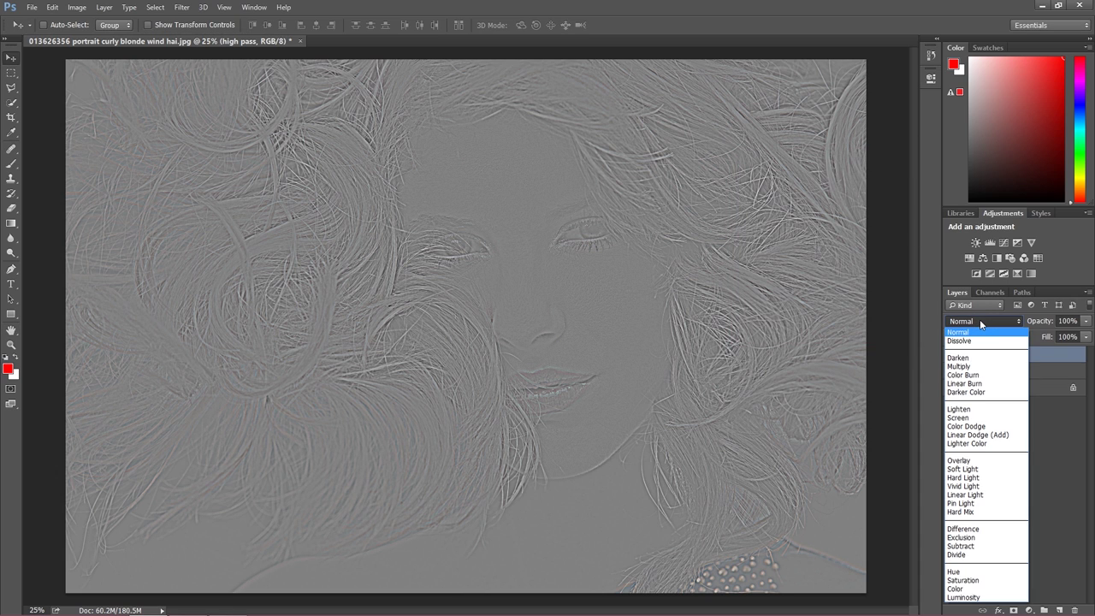
# - Set high pass to Linear Light blending and select it together with rozmycie
pyautogui.click(975, 497)
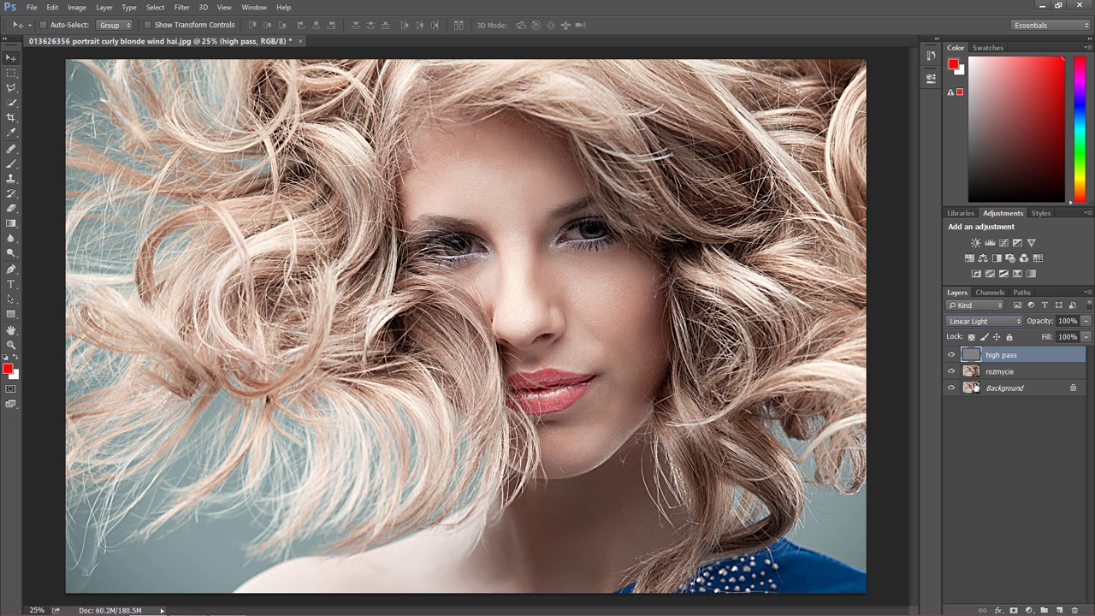
pyautogui.press('ctrl')
pyautogui.keyDown('ctrl'); pyautogui.click(1014, 372); pyautogui.keyUp('ctrl')
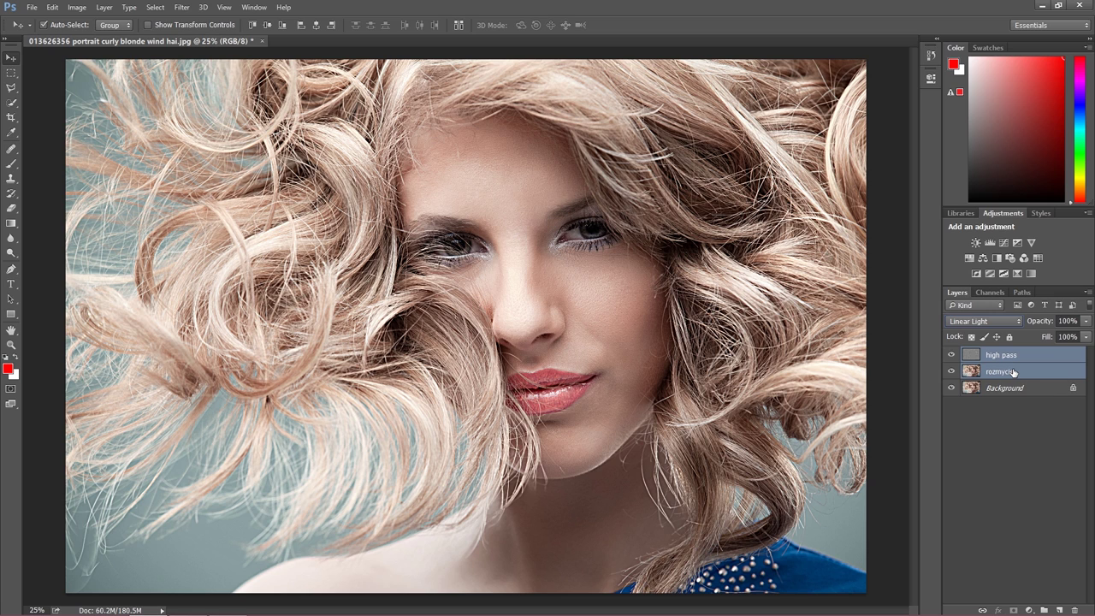
# - Group the high pass and rozmycie layers and name the group 'wyostrzenie'
pyautogui.hotkey('ctrl', 'g')
pyautogui.doubleClick(991, 354)
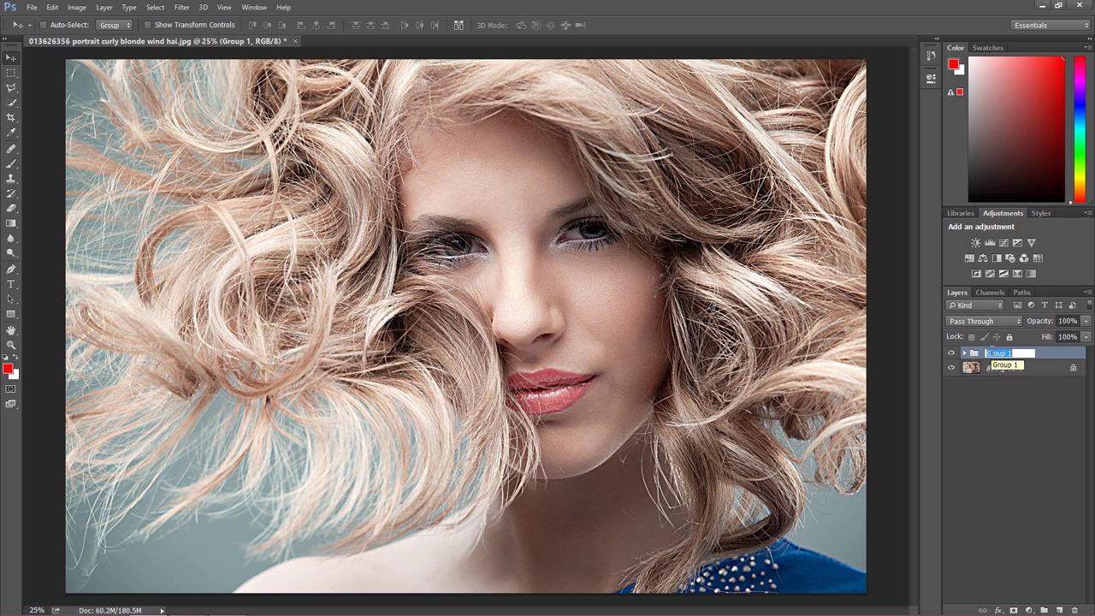
pyautogui.write('wyostrzenie')
pyautogui.press('Return')
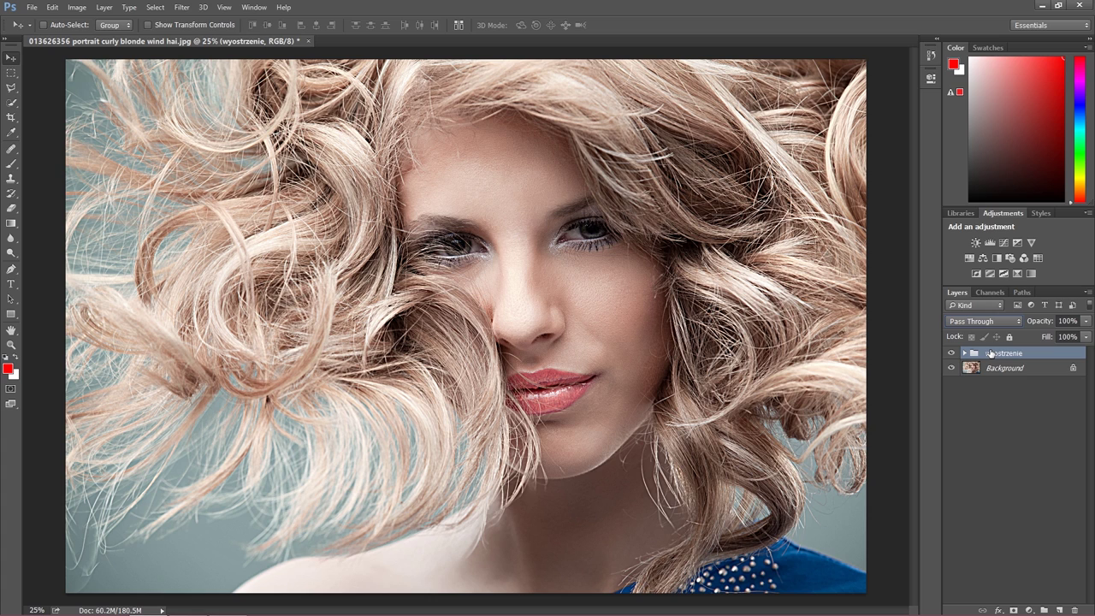
# - Add an inverted, black hide-all layer mask to the wyostrzenie group
pyautogui.click(1013, 609)
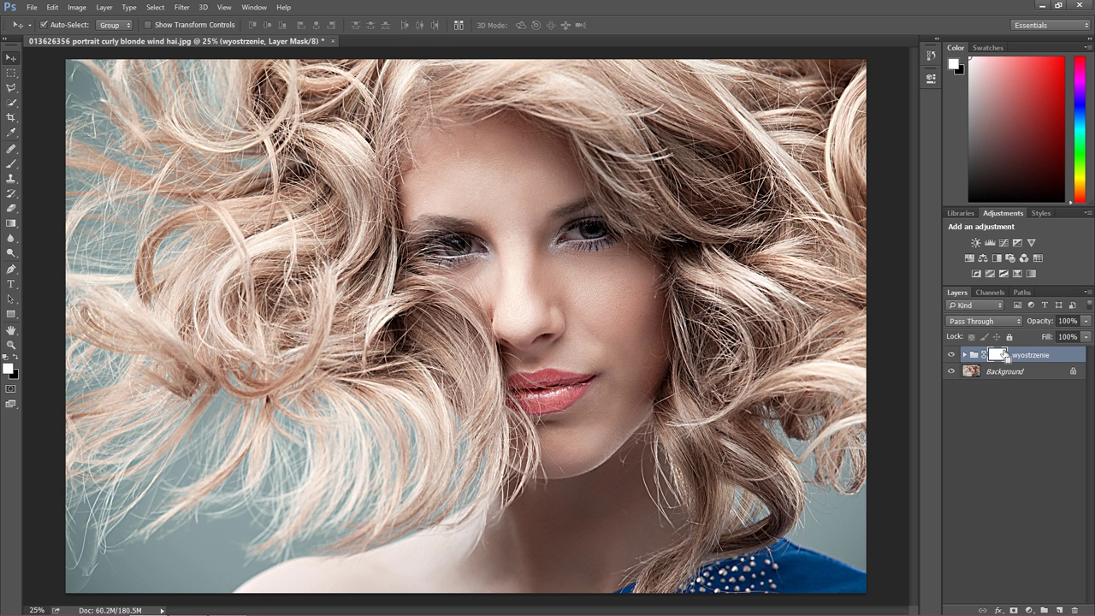
pyautogui.hotkey('ctrl', 'i')
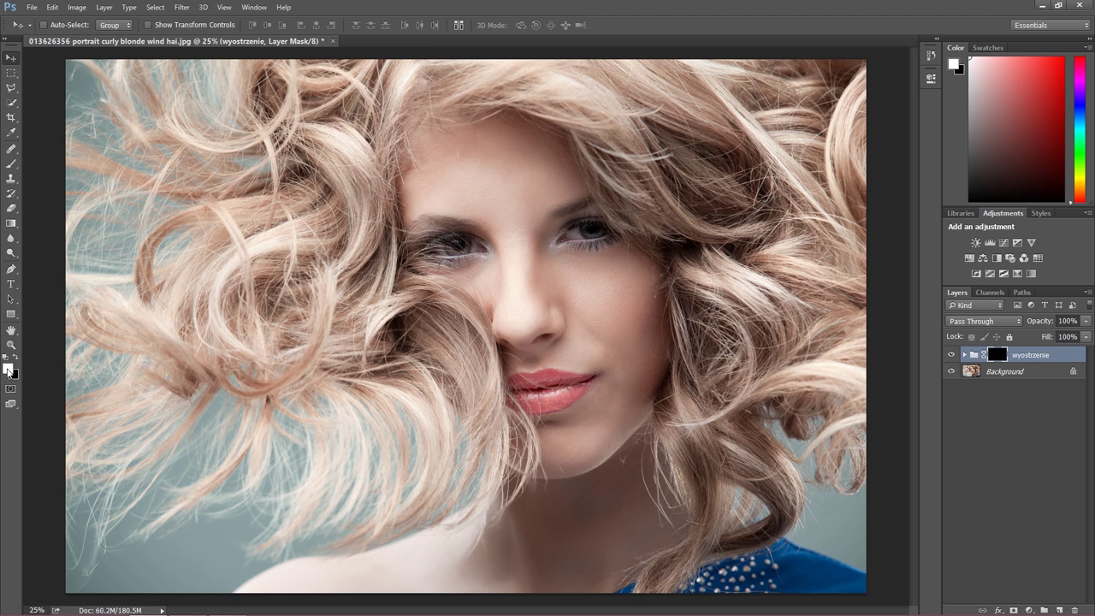
pyautogui.click(11, 163)
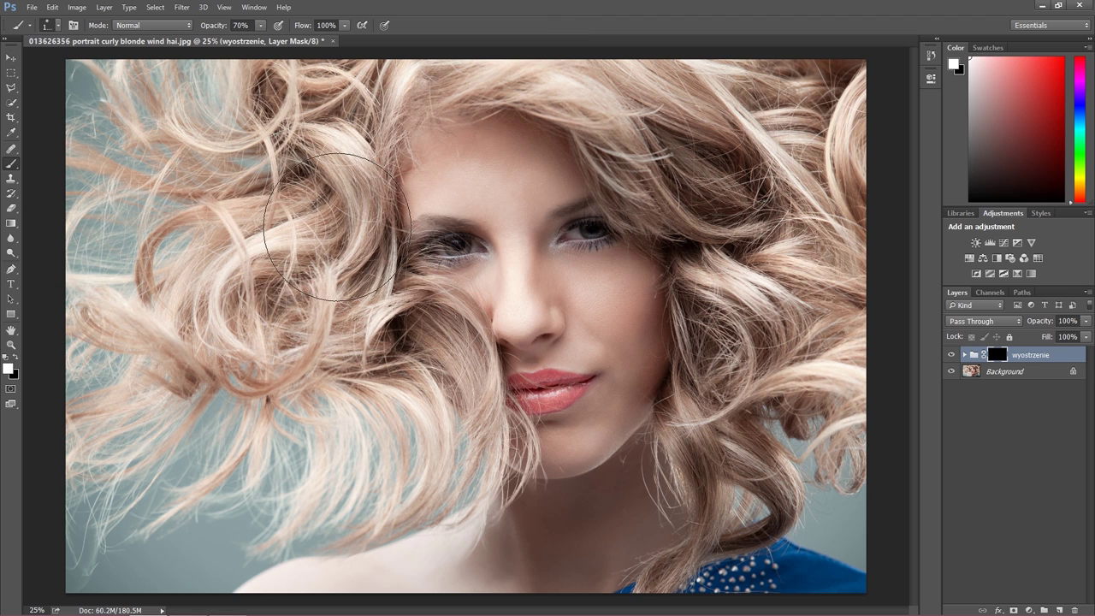
# - Set the group to 80% opacity and paint the mask over the hair with a soft round brush
pyautogui.click(58, 26)
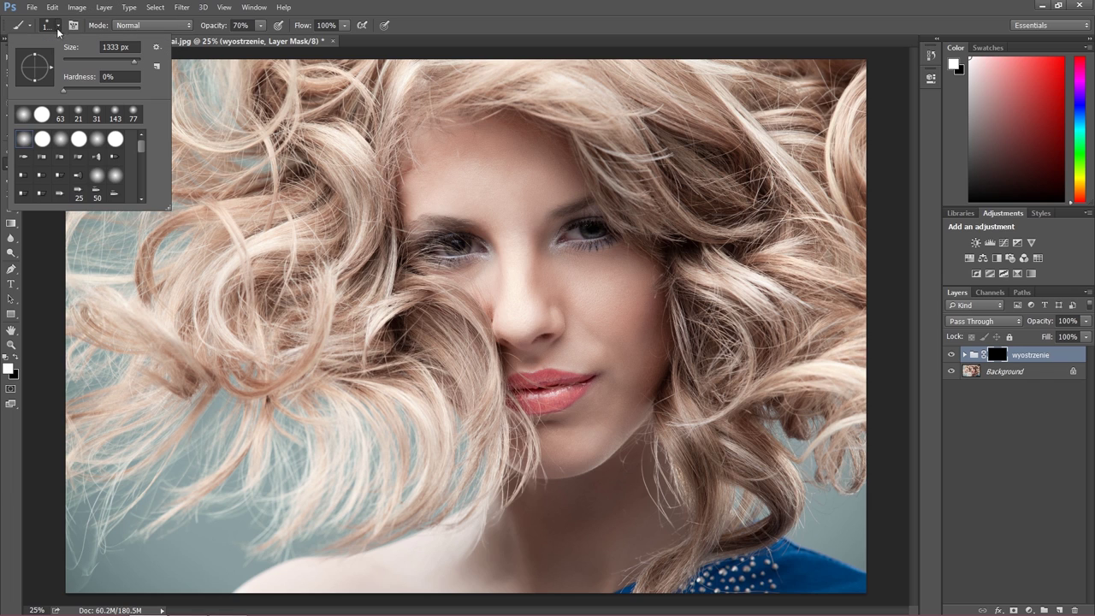
pyautogui.click(24, 142)
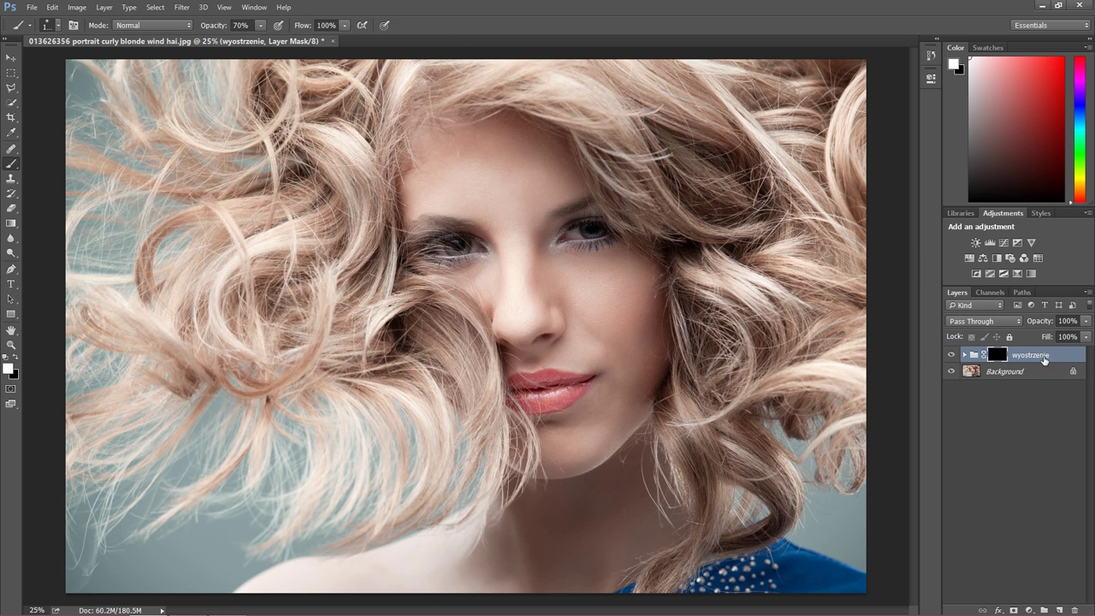
pyautogui.click(1061, 321)
pyautogui.write('80')
pyautogui.press('Return')
pyautogui.moveTo(695, 309)
pyautogui.mouseDown()
pyautogui.moveTo(542, 248)
pyautogui.moveTo(458, 238)
pyautogui.moveTo(548, 414)
pyautogui.moveTo(584, 230)
pyautogui.mouseUp()
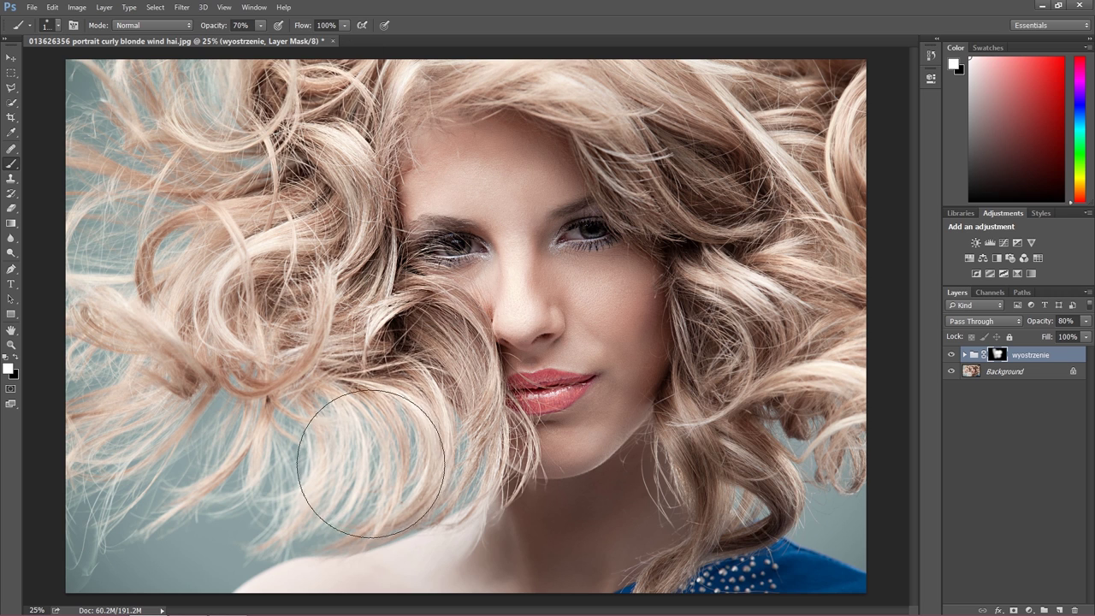
pyautogui.moveTo(426, 418)
pyautogui.mouseDown()
pyautogui.moveTo(767, 330)
pyautogui.moveTo(720, 475)
pyautogui.moveTo(377, 451)
pyautogui.mouseUp()
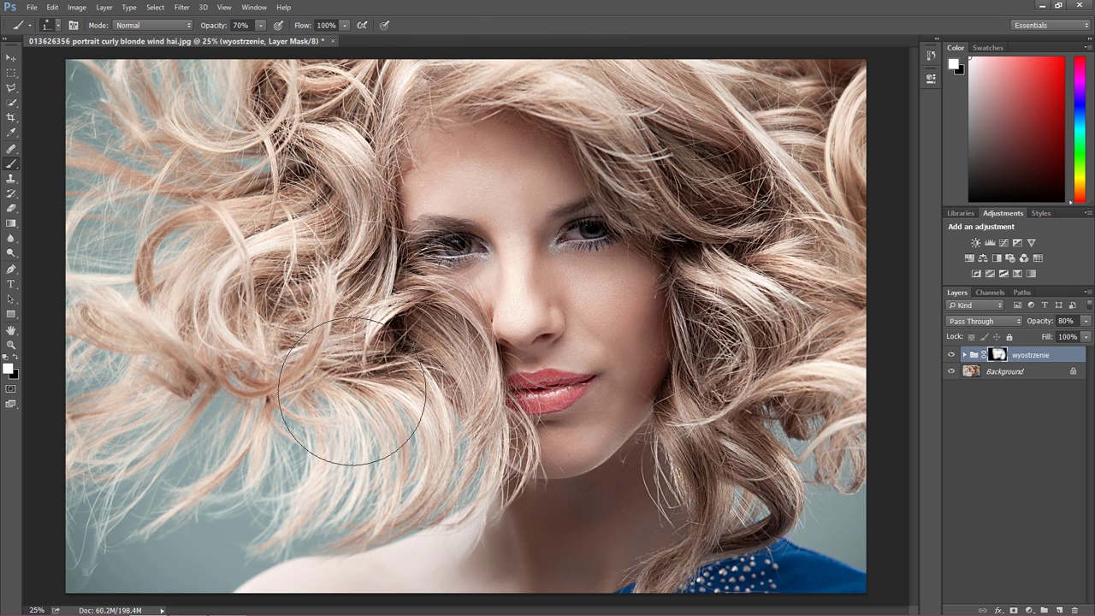
pyautogui.click(953, 355)
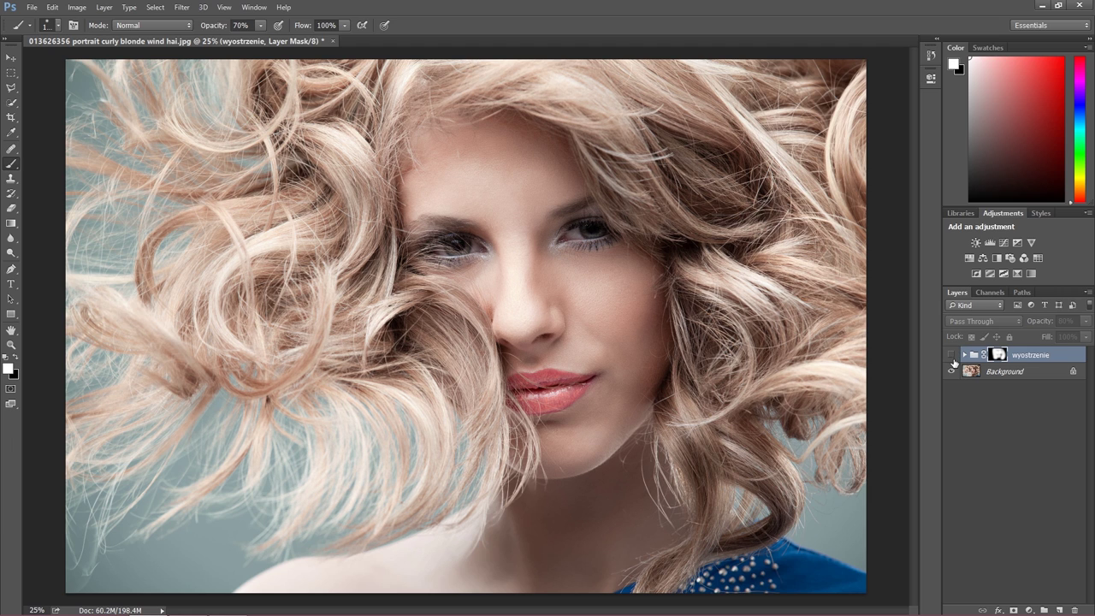
pyautogui.click(952, 355)
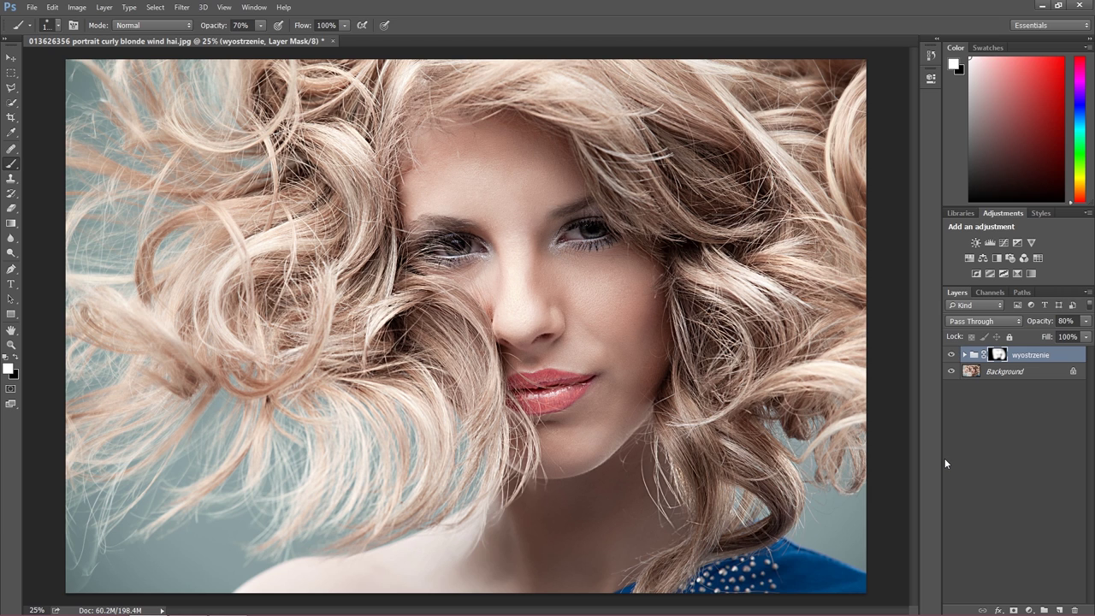